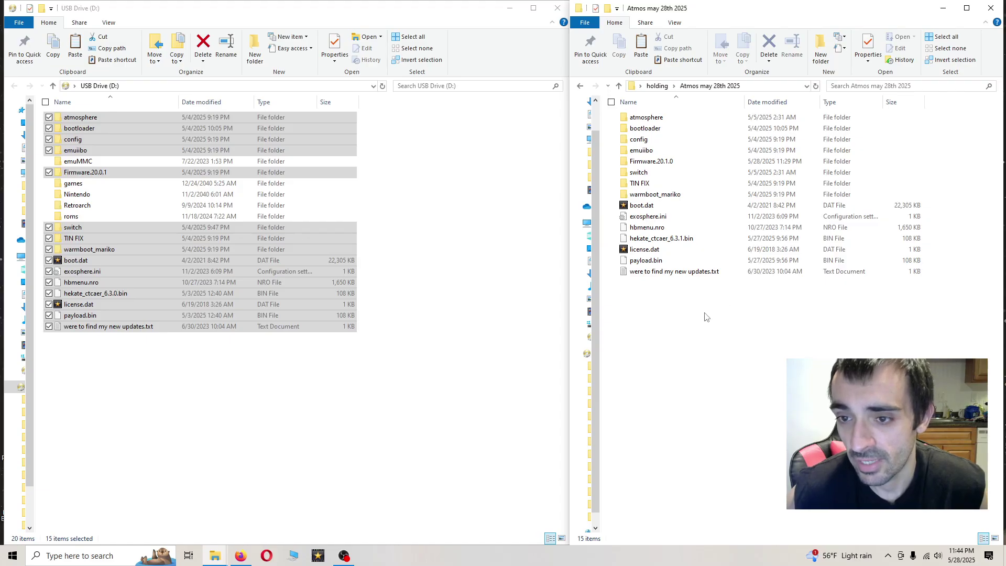
left_click_drag(705, 313, 658, 118)
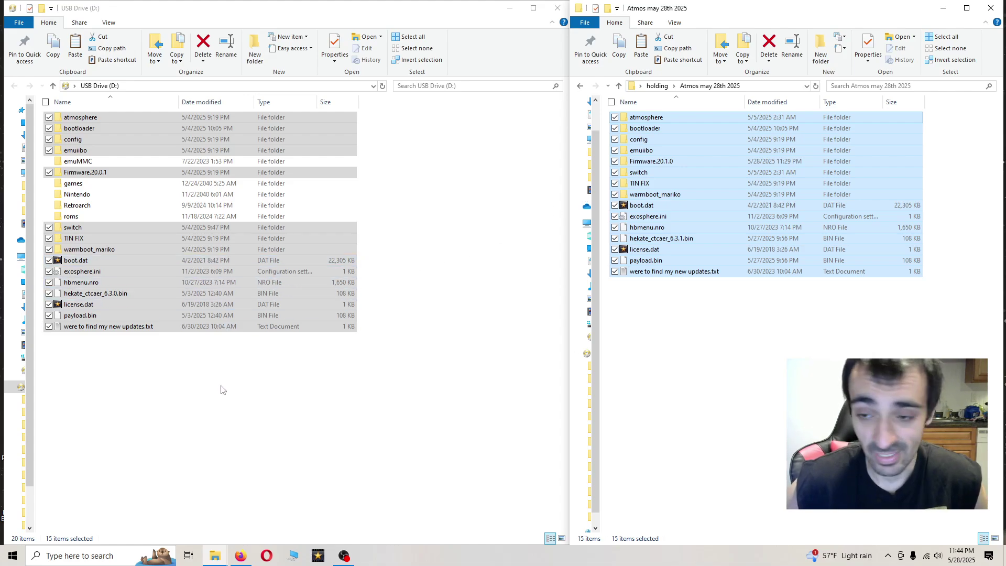
left_click(683, 379)
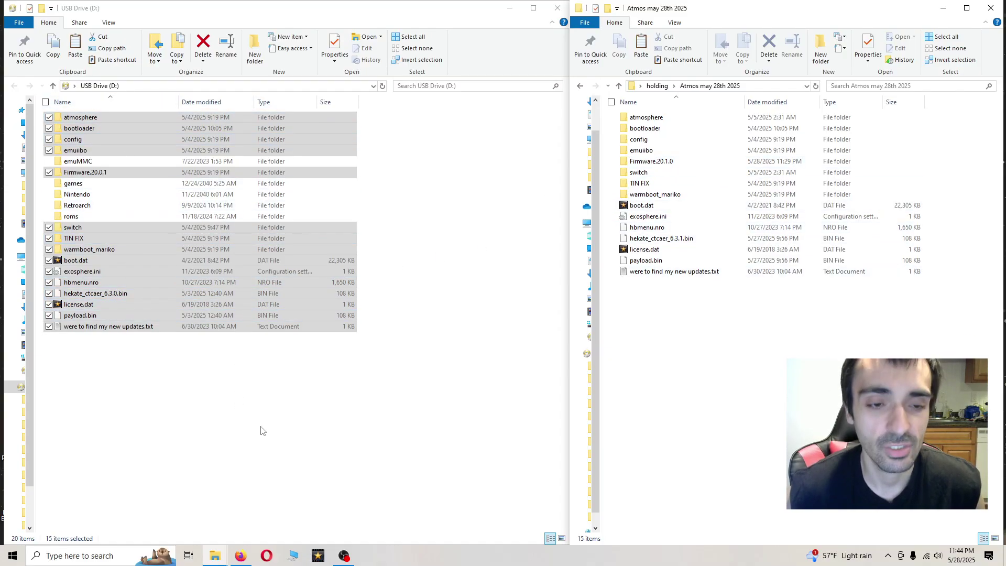
left_click(473, 24)
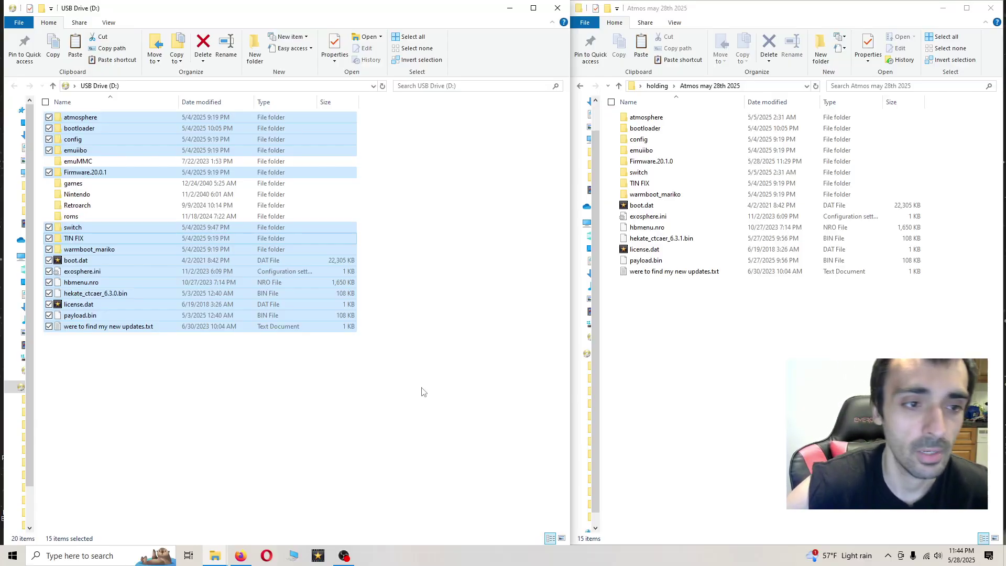
Permanently delete the 15 selected old Atmosphere and Hekate items from USB Drive (D:).
key("Delete")
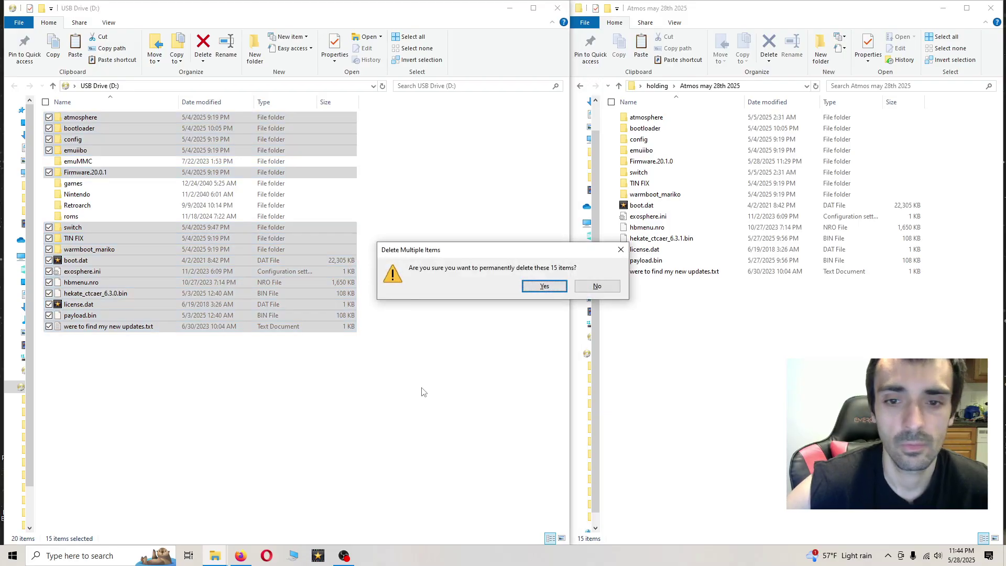
key("Return")
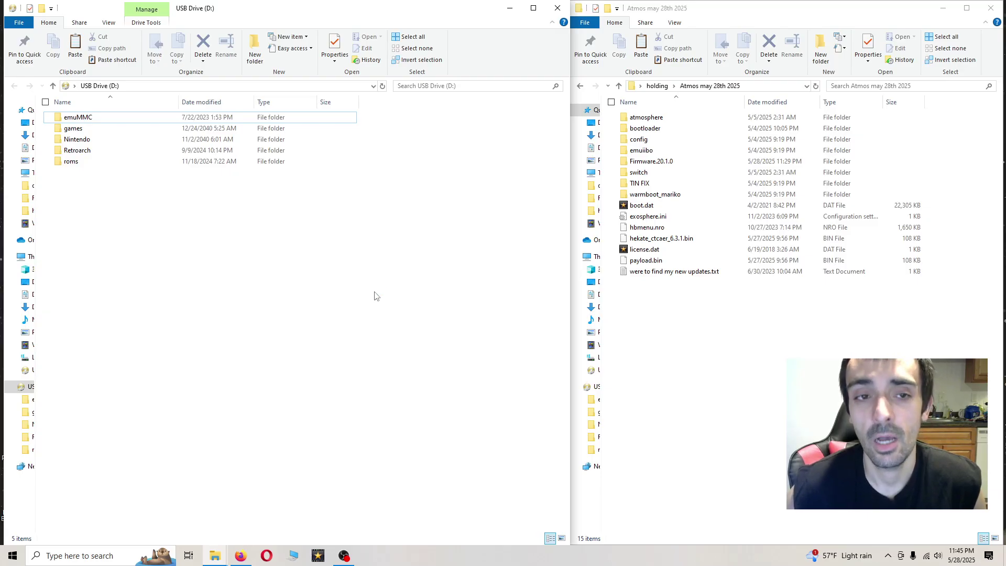
Copy all 15 items of the Atmos may 28th 2025 repack onto USB Drive (D:).
left_click(718, 377)
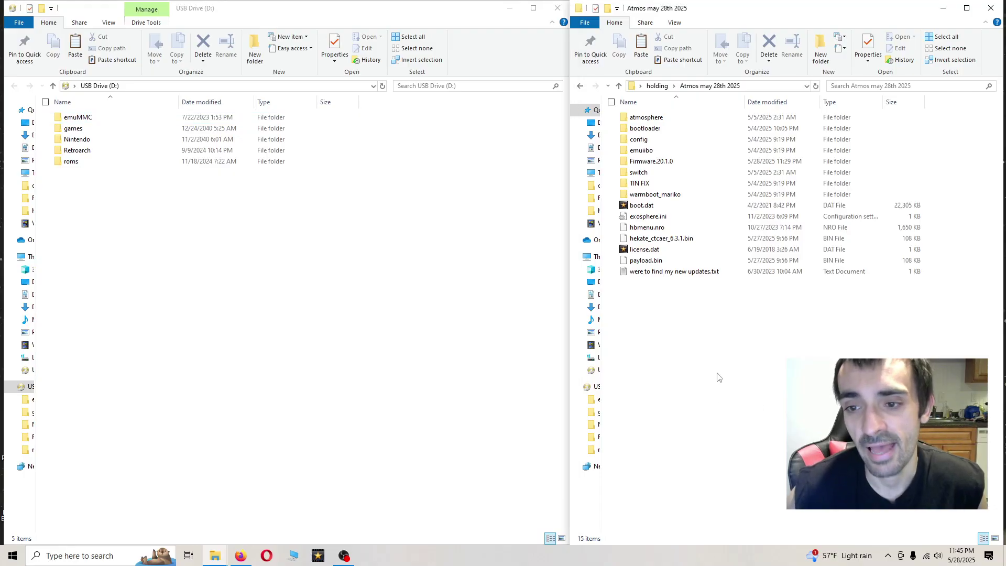
left_click_drag(668, 356, 268, 415)
left_click(416, 440)
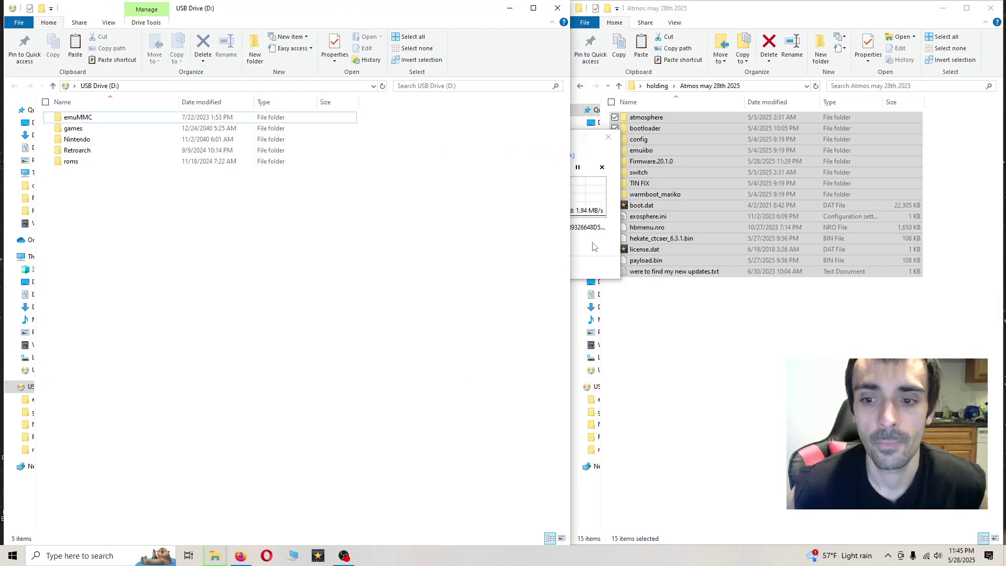
left_click(591, 273)
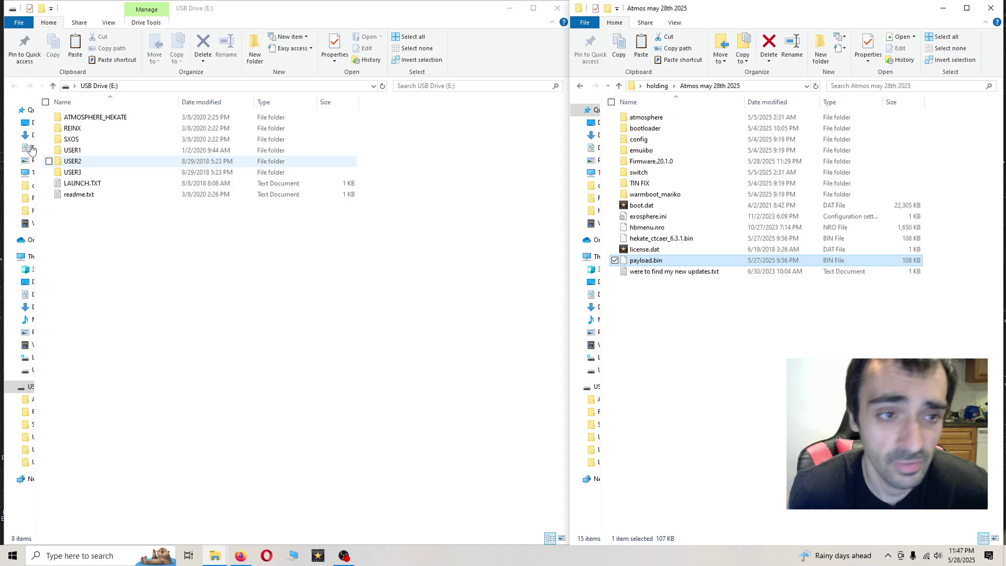
Copy the new payload.bin from the repack folder.
left_click(688, 349)
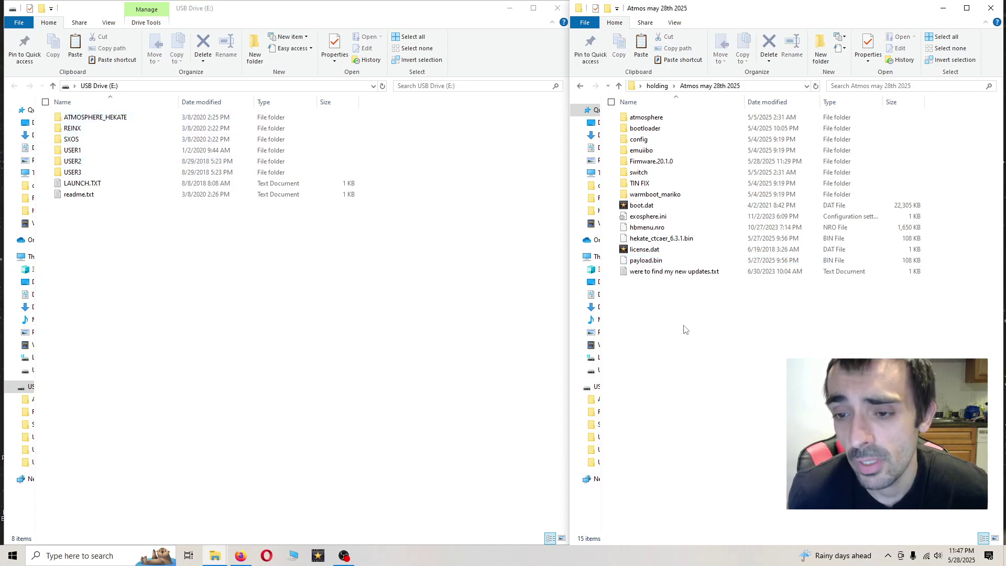
left_click(669, 262)
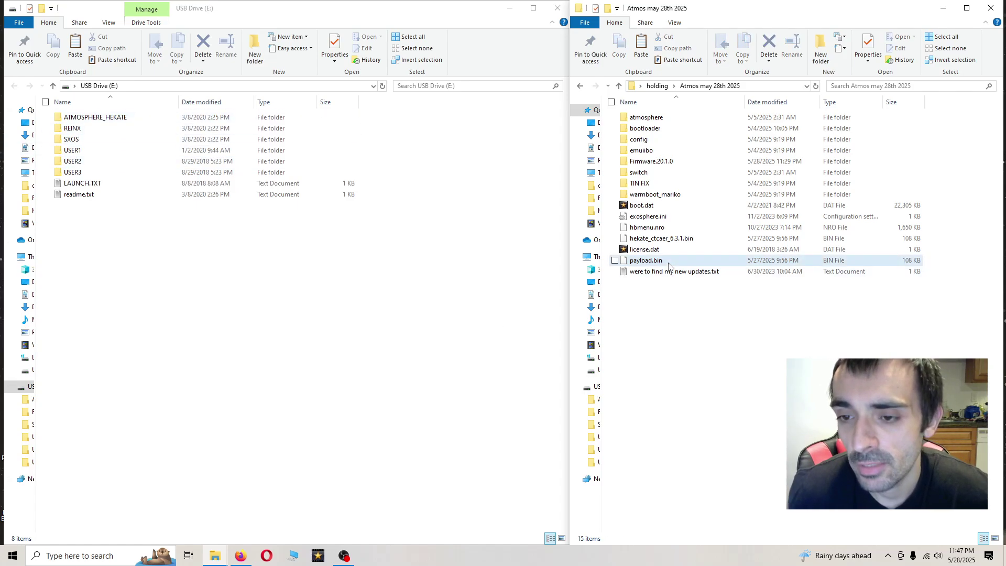
right_click(669, 266)
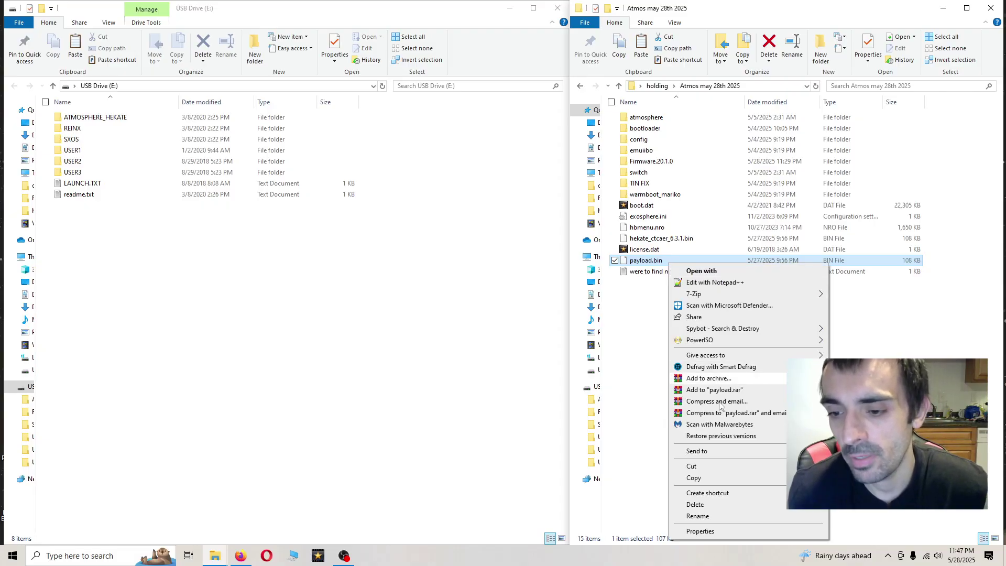
left_click(716, 478)
In ATMOSPHERE_HEKATE on E:, delete the old payload.bin and paste the new one.
left_click(326, 322)
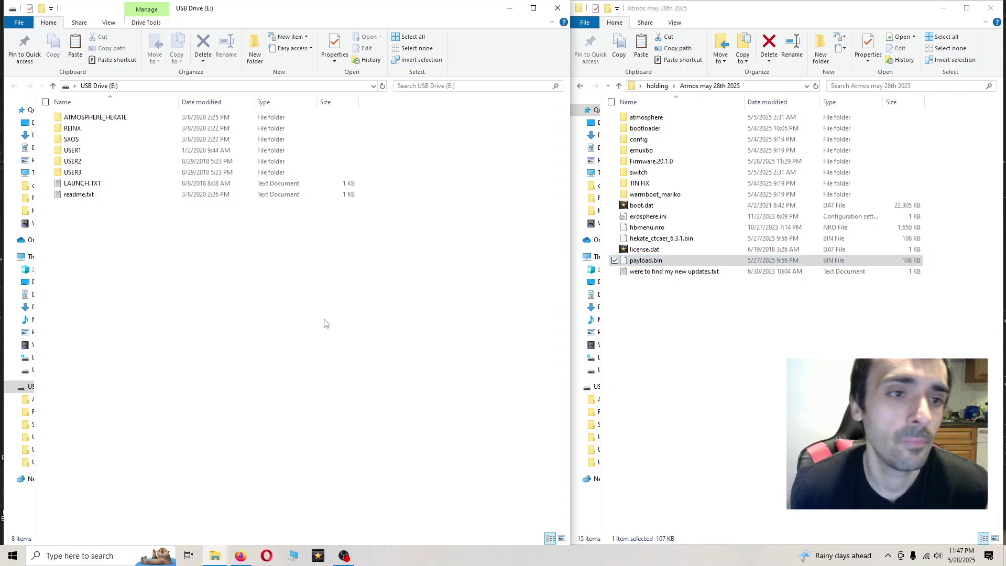
double_click(128, 118)
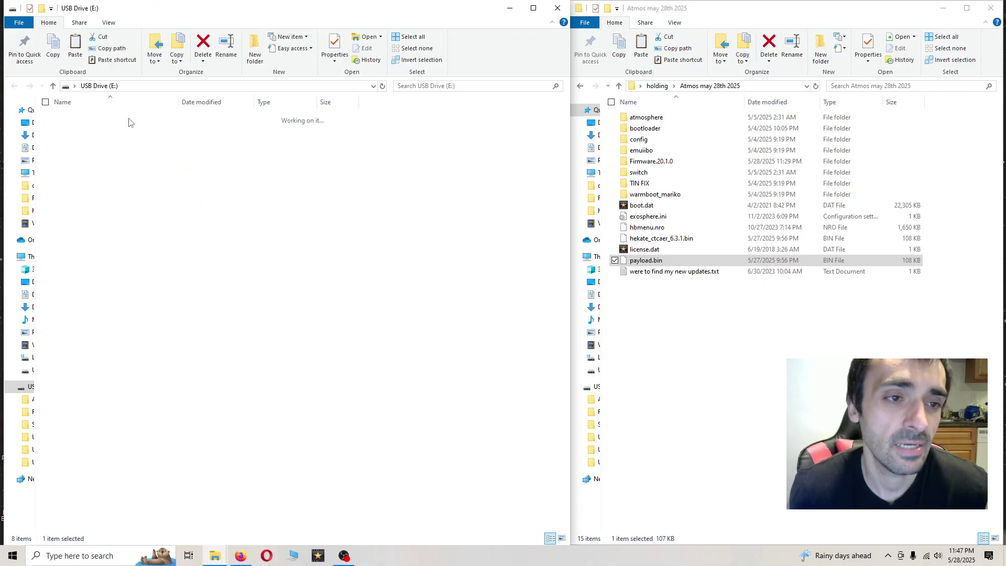
left_click(119, 121)
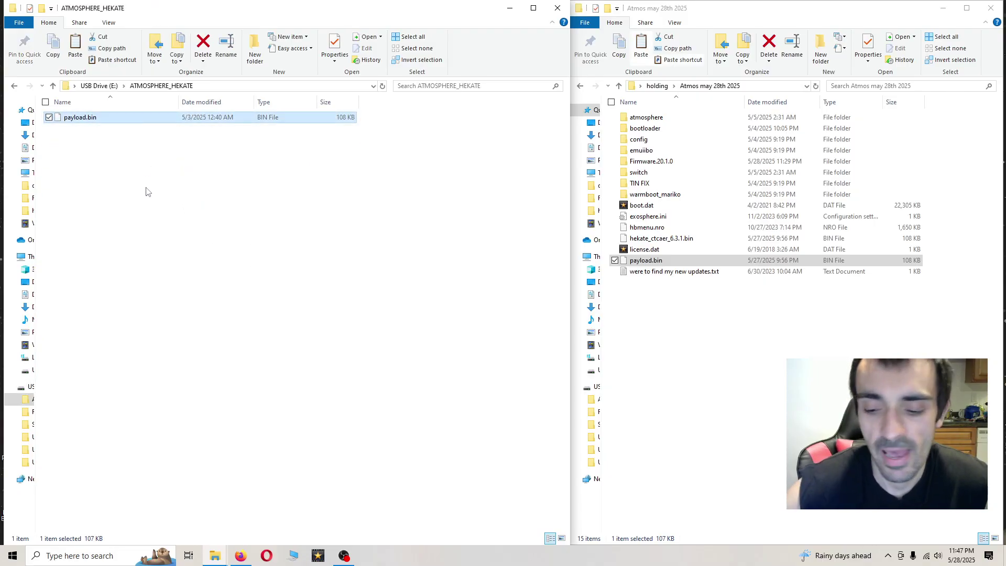
key("Delete")
key("Return")
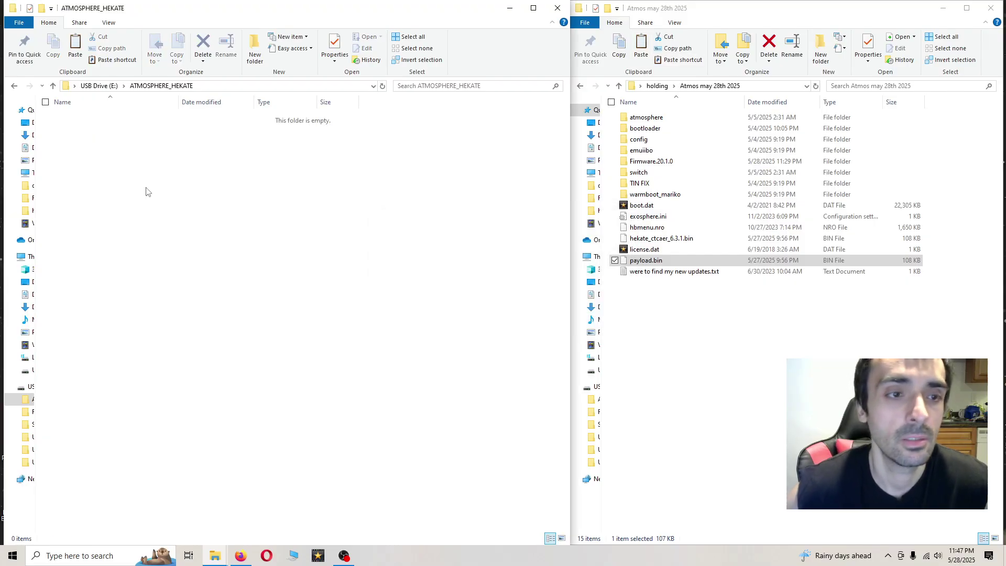
right_click(147, 191)
left_click(204, 266)
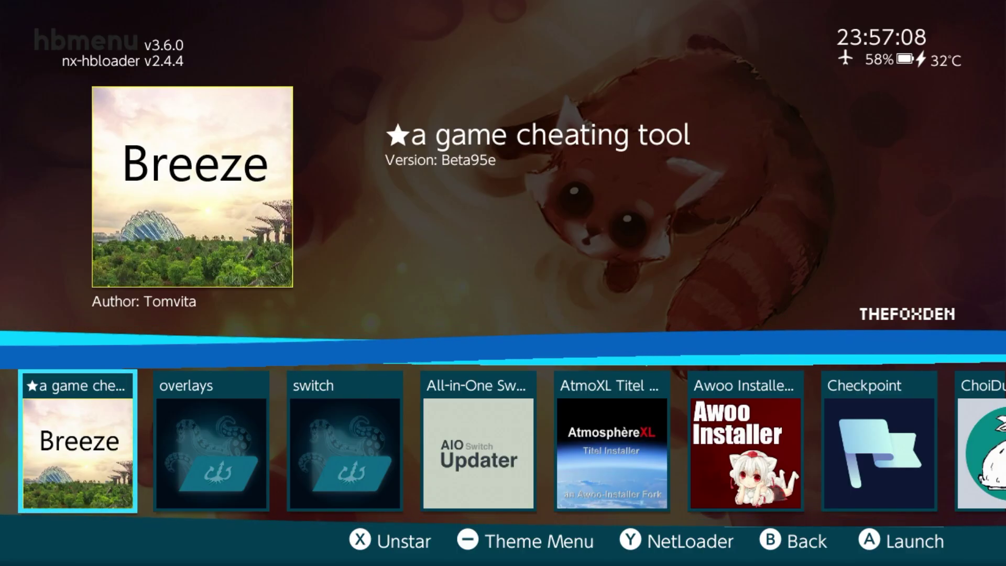
Move through the hbmenu app list to reach Daybreak.
key("x")
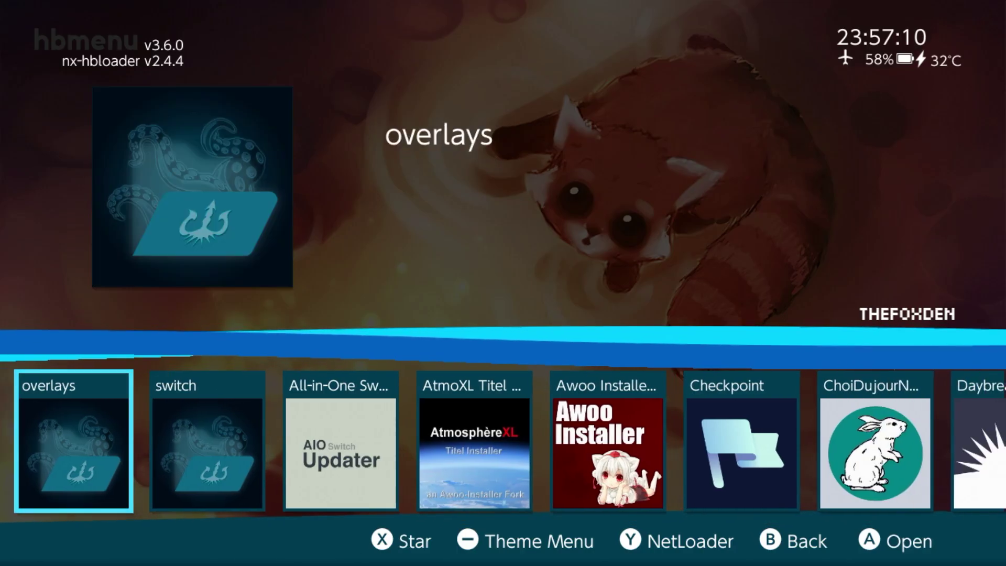
key("Right")
key("Right")
key("Right")
key("Right")
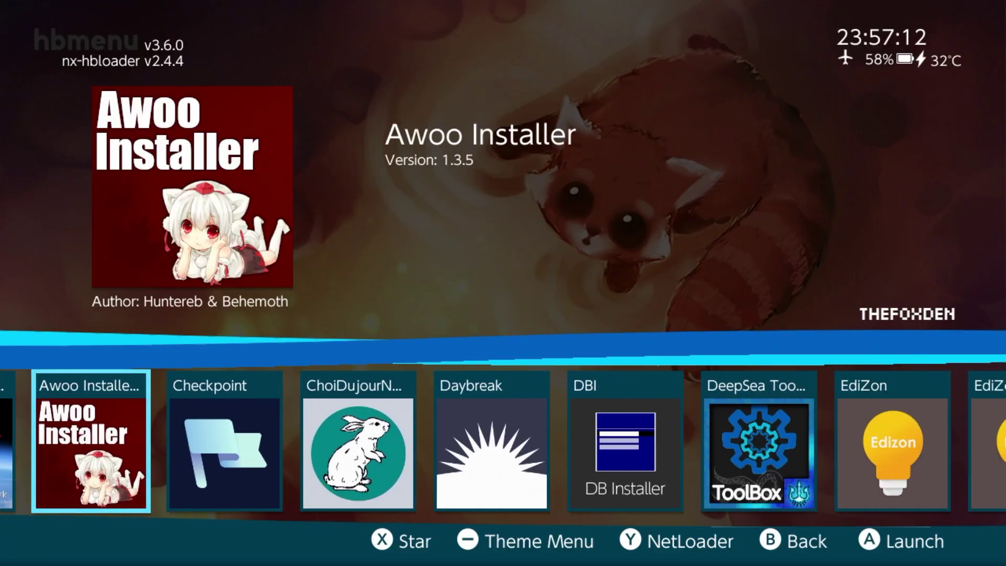
key("Right")
key("Right")
key("Right")
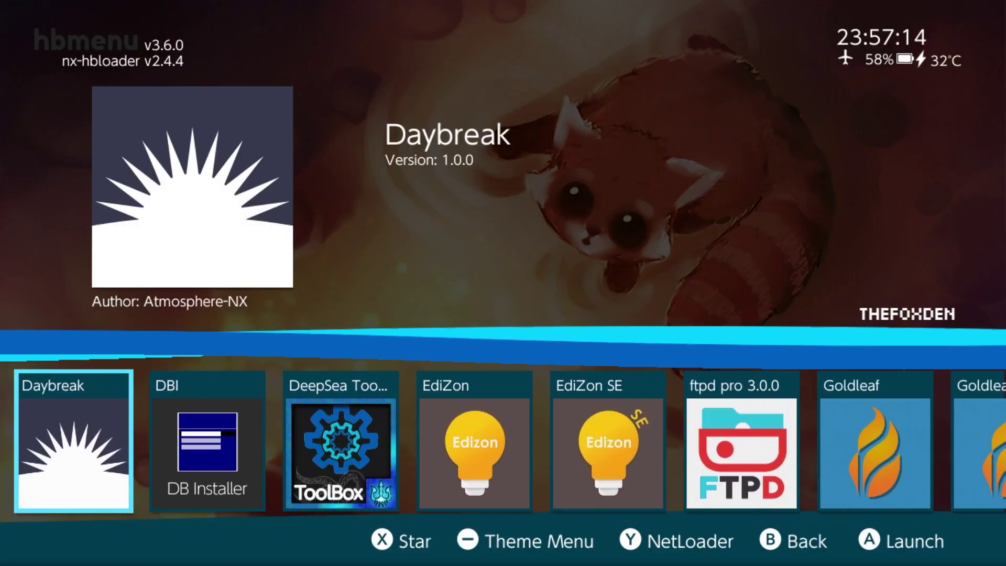
Launch Daybreak, choose Install with Firmware.20.1.0, and continue past validation.
key("a")
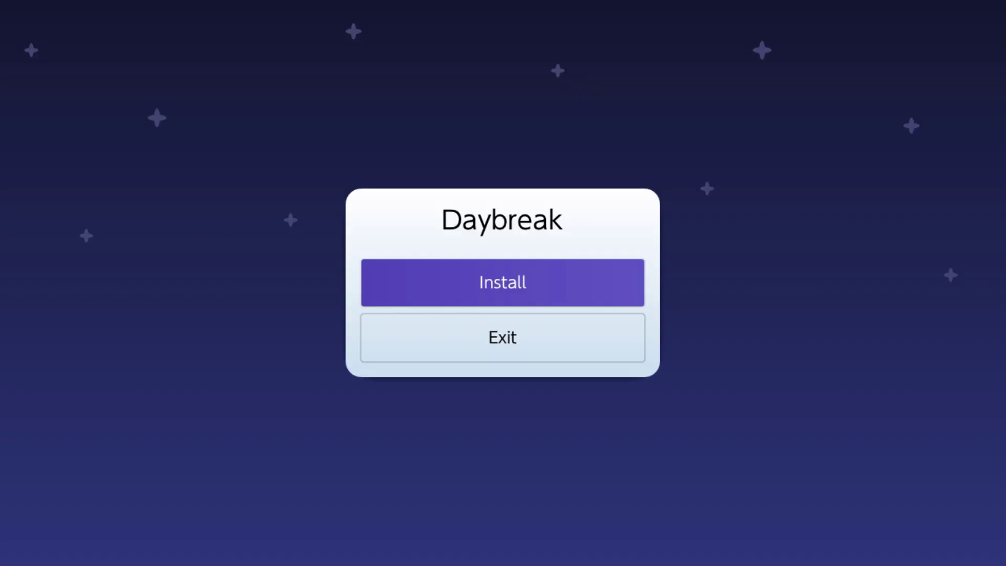
key("a")
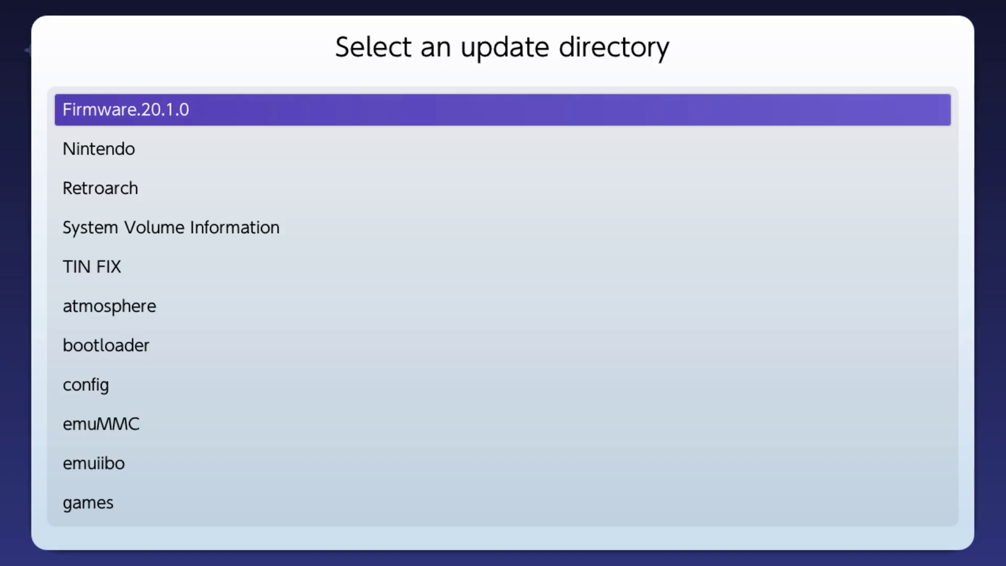
key("a")
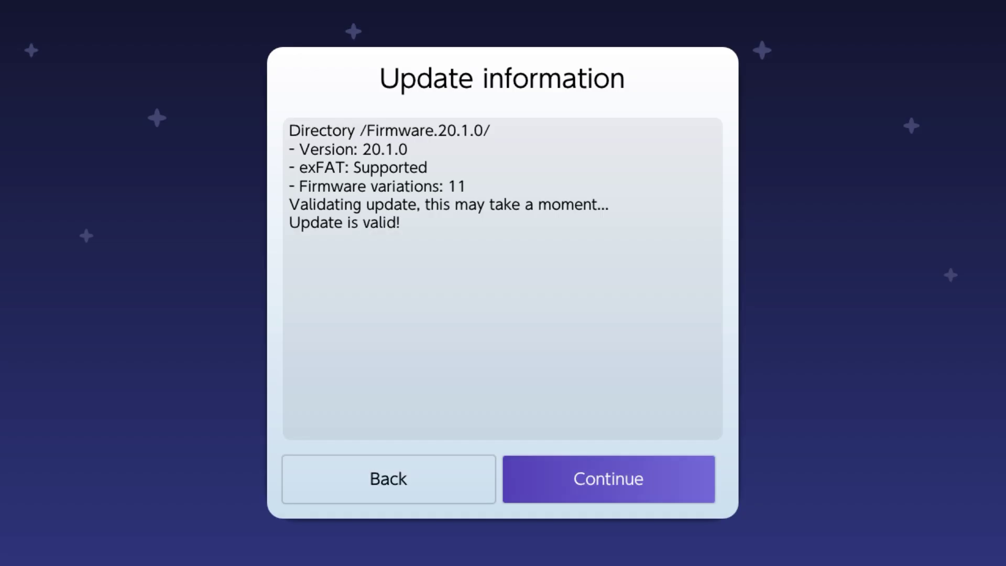
key("a")
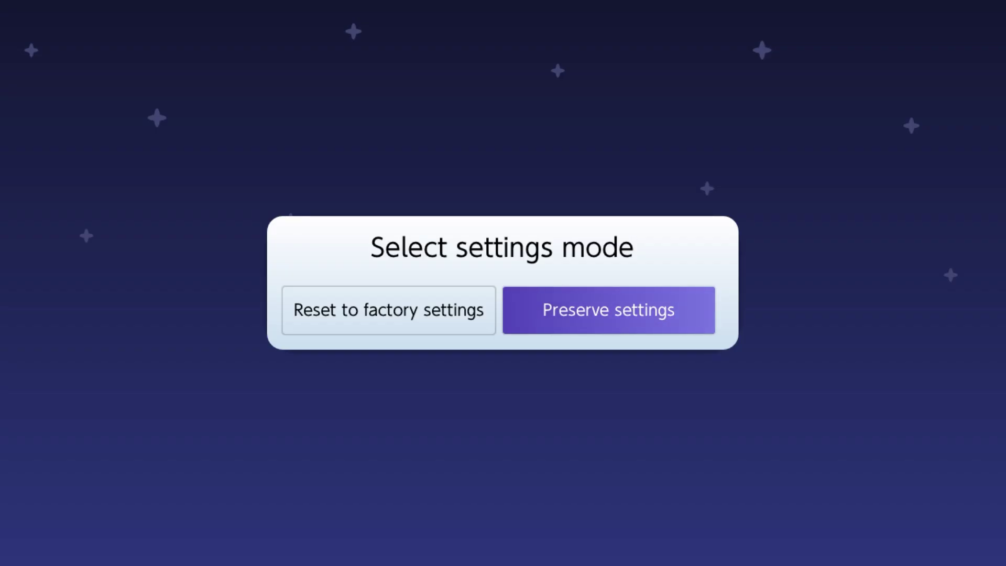